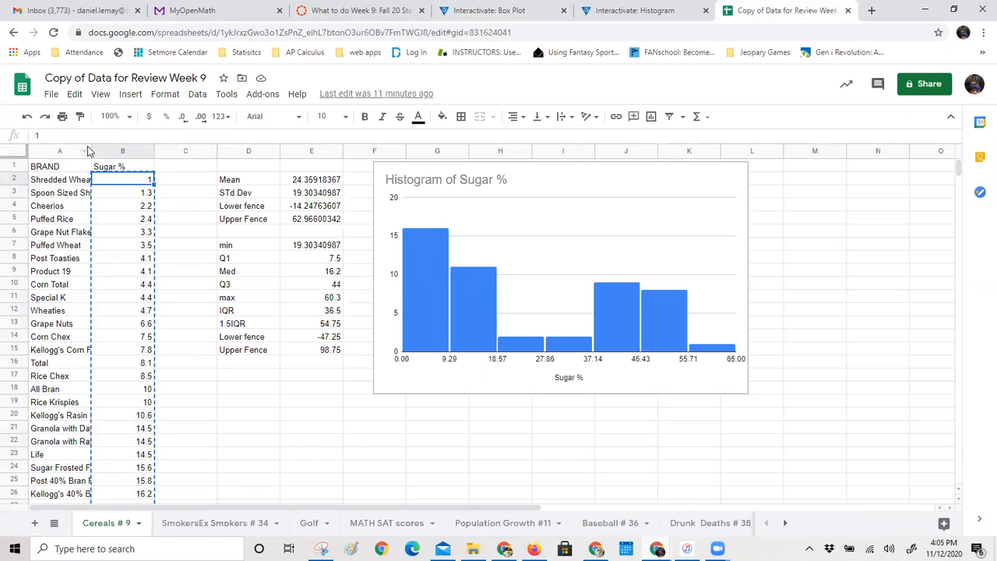
Select the cereal Sugar % values in B2:B50 of the Cereals # 9 sheet for copying.
left_click(60, 184)
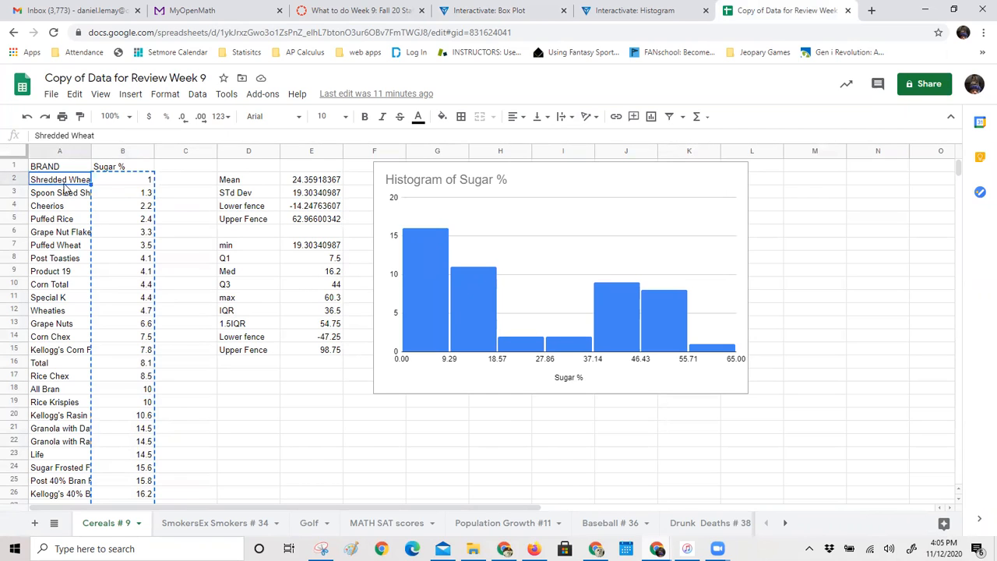
left_click(109, 185)
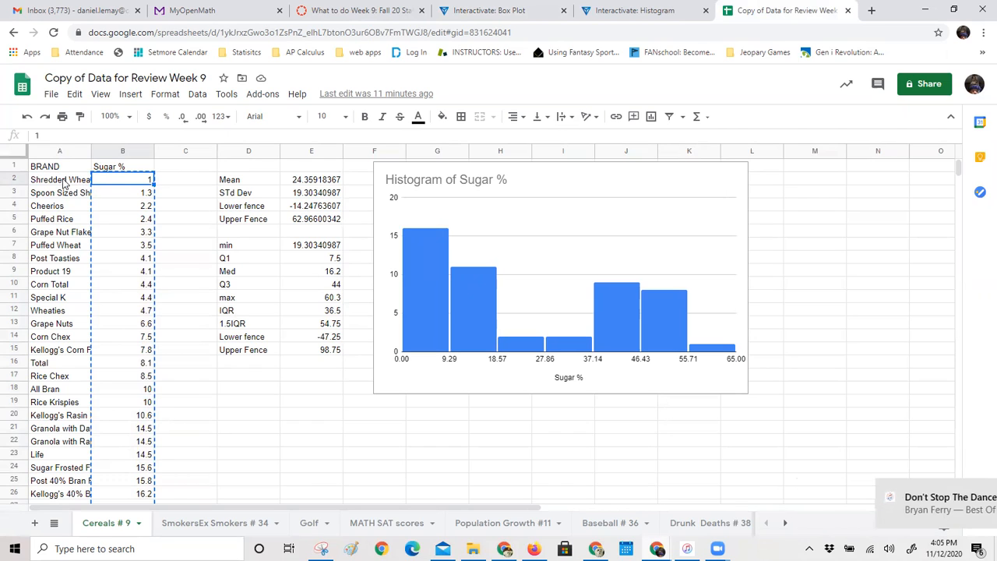
scroll(132, 234, "down", 10)
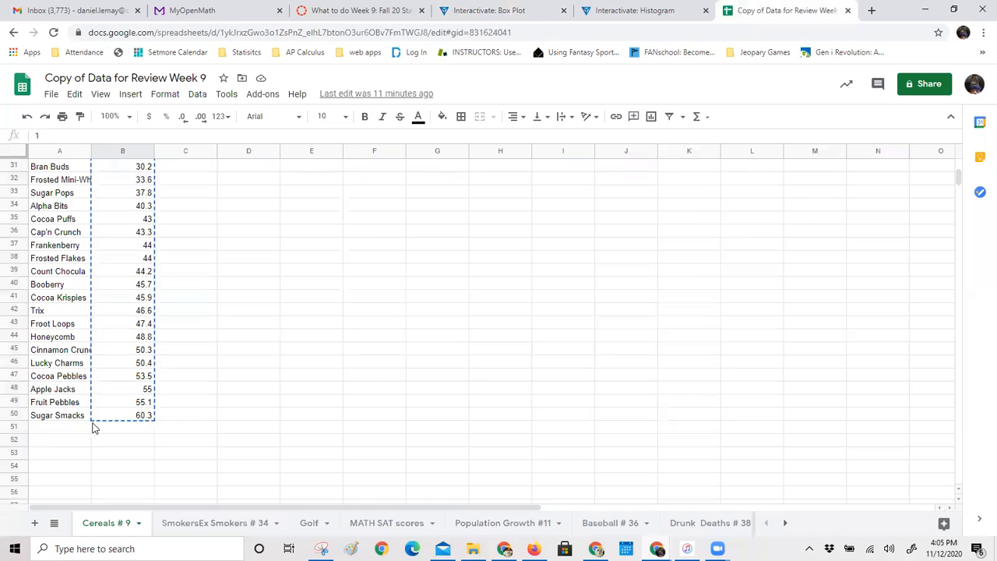
left_click_drag(105, 419, 142, 177)
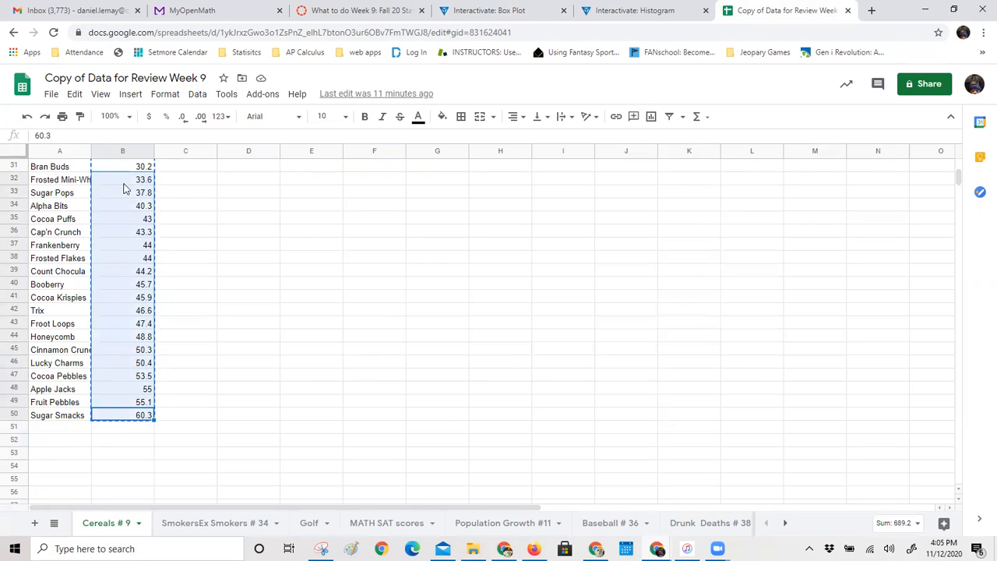
left_click(117, 418)
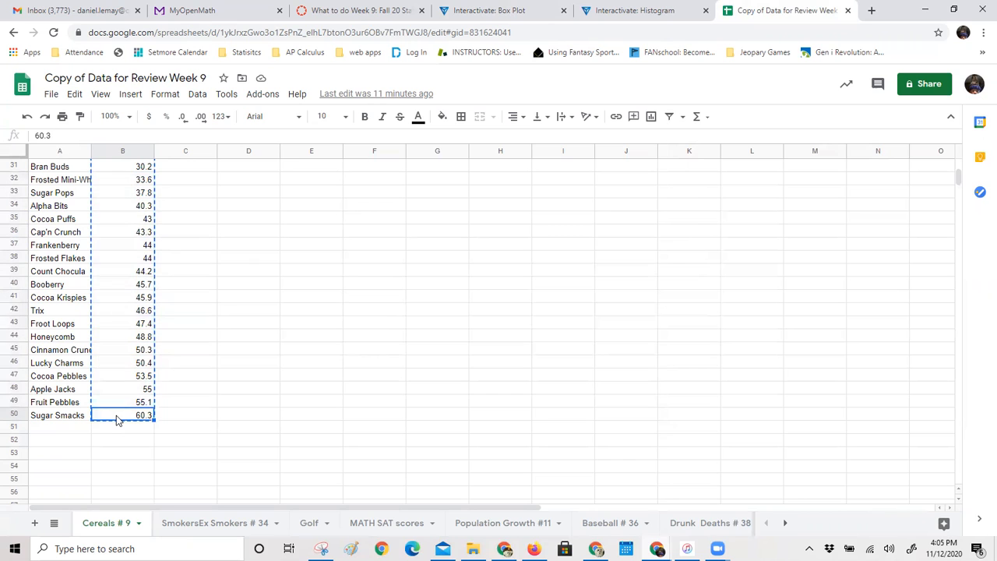
left_click_drag(117, 419, 135, 182)
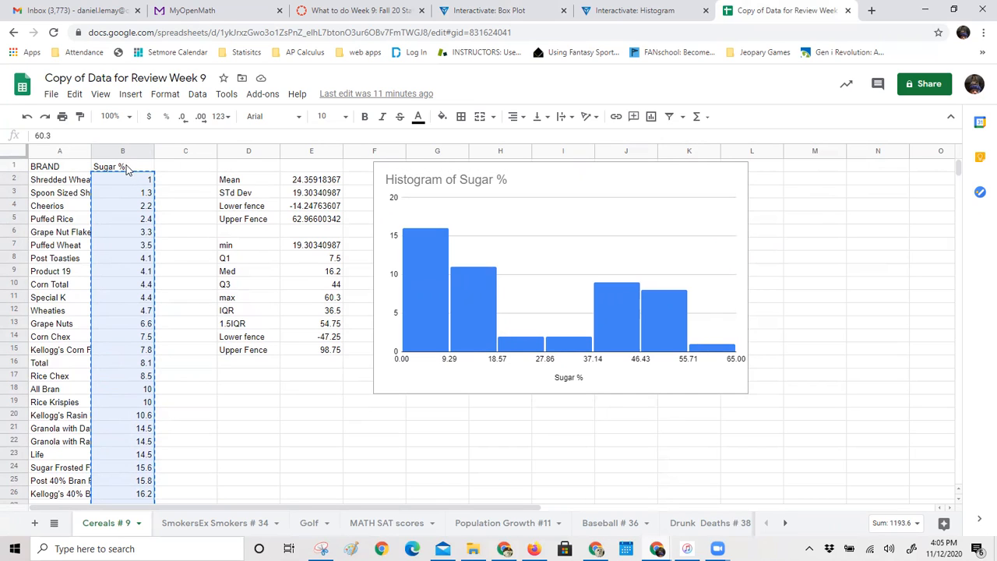
Switch to the Interactivate Box Plot page and replace its existing data with the copied Sugar % values.
left_click(610, 14)
left_click(481, 15)
scroll(592, 325, "down", 3)
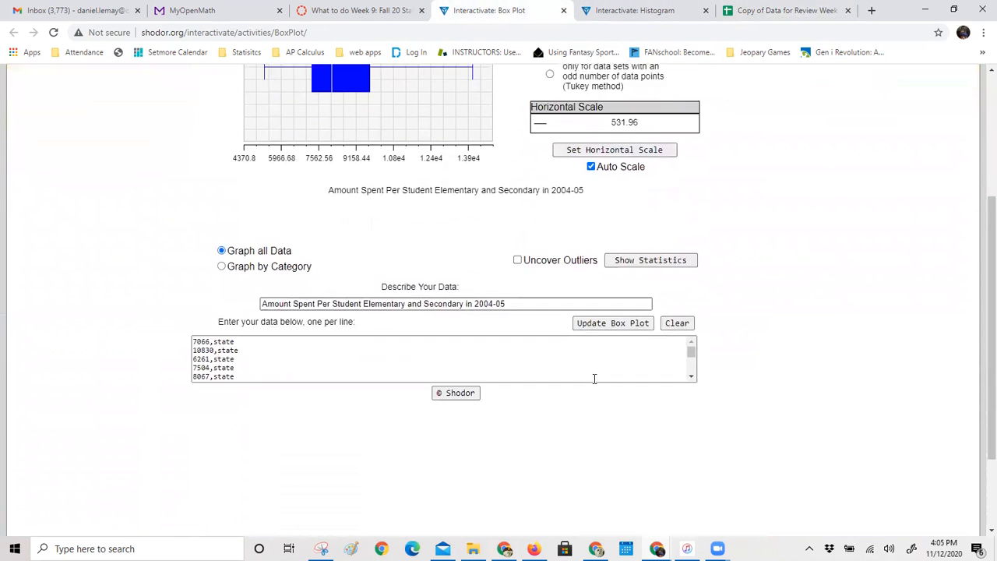
left_click(678, 292)
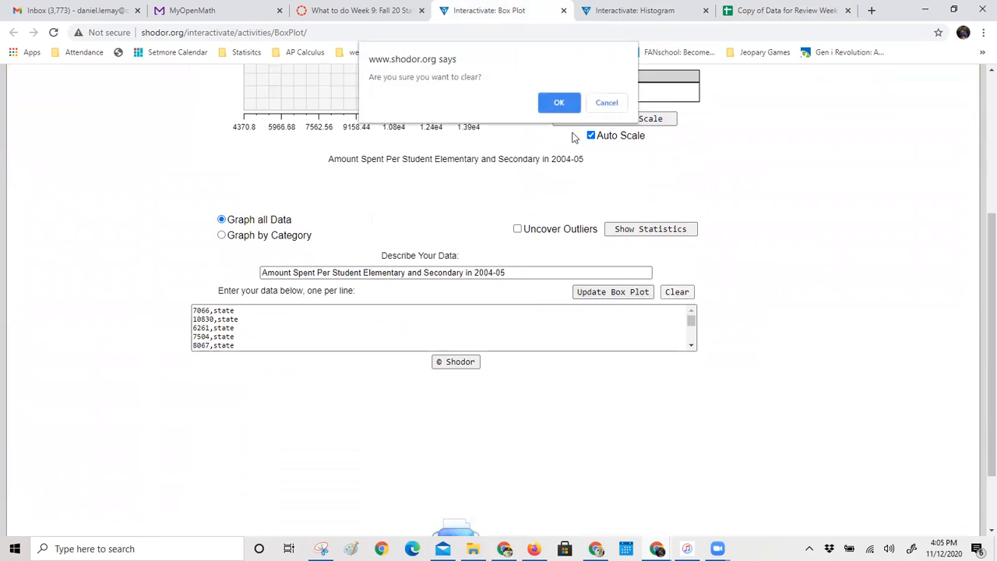
left_click(558, 102)
left_click(239, 320)
key("ctrl+v")
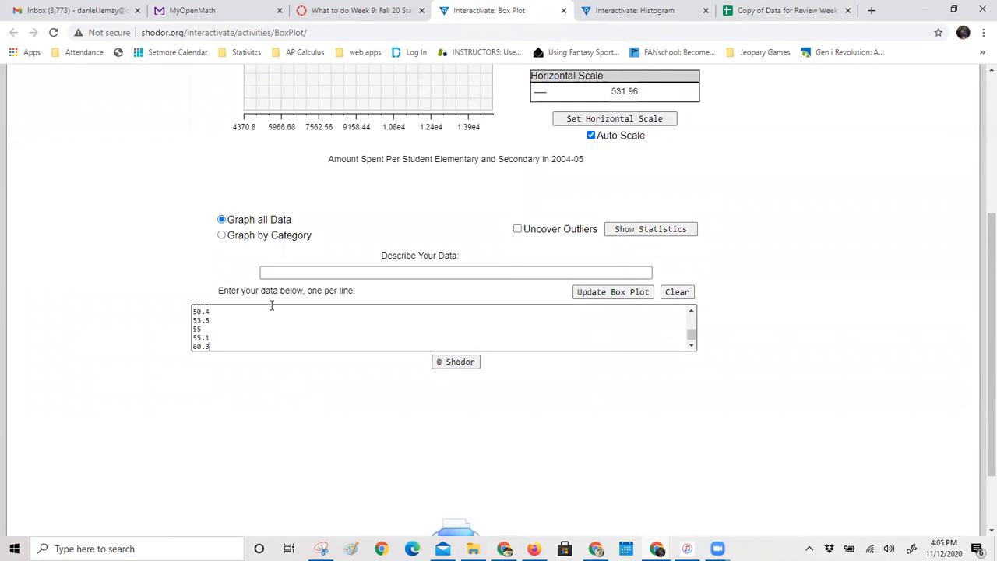
Describe the data as "% of Calories from Sugar" and update the box plot.
left_click(562, 271)
left_click(561, 271)
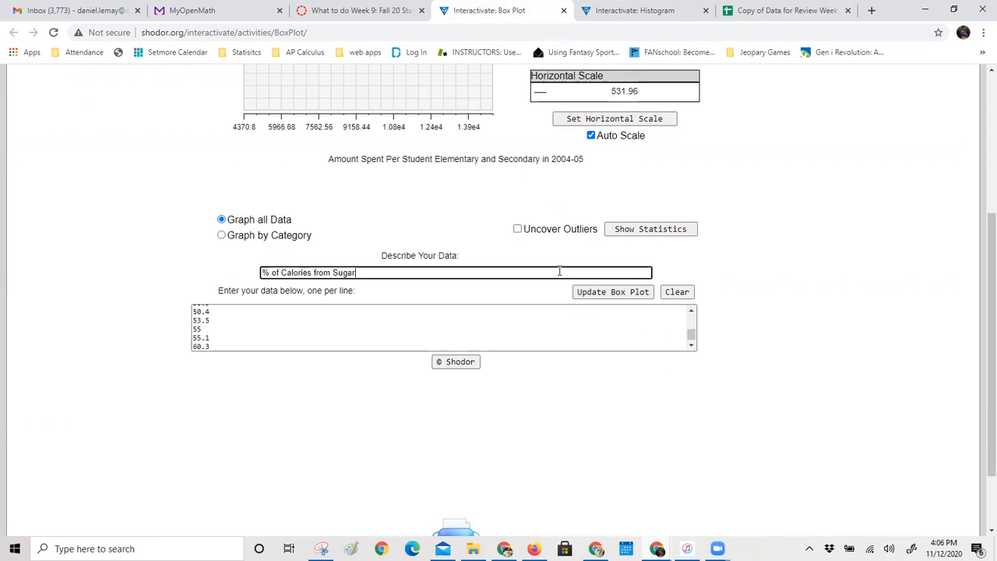
left_click(613, 290)
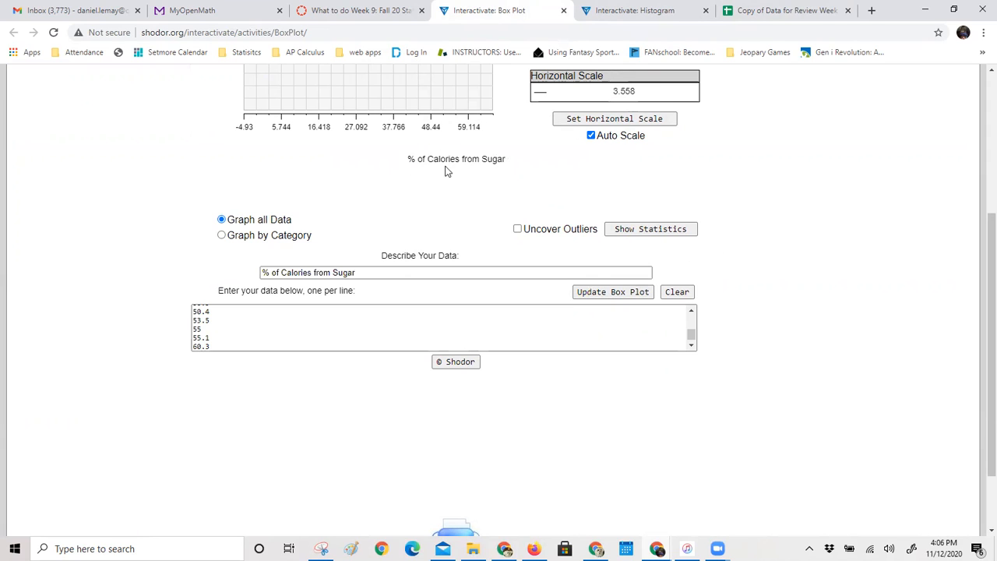
scroll(471, 171, "up", 2)
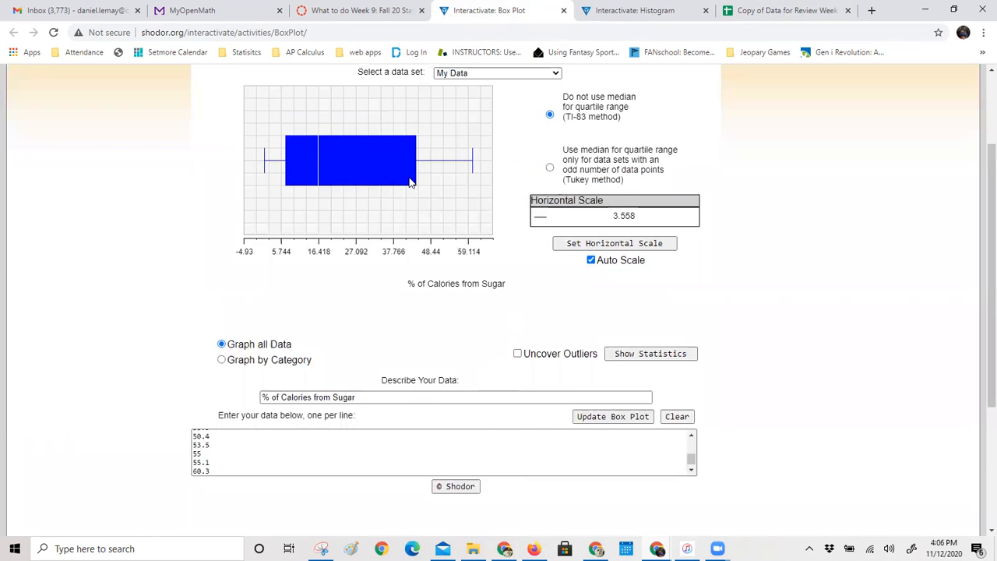
scroll(437, 257, "up", 1)
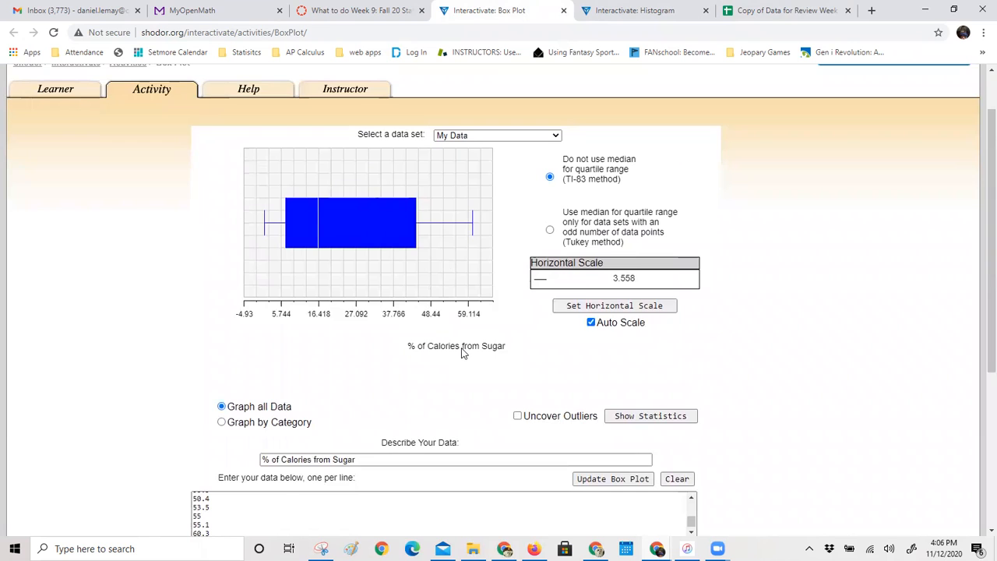
Show the box plot's statistics and capture the five-number summary table with the Snipping Tool.
left_click(632, 411)
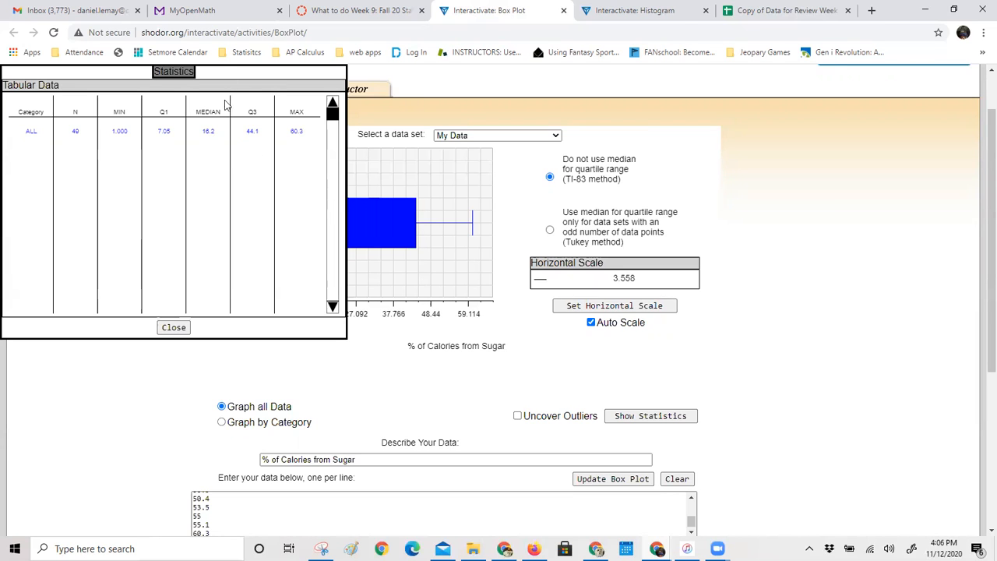
left_click(320, 549)
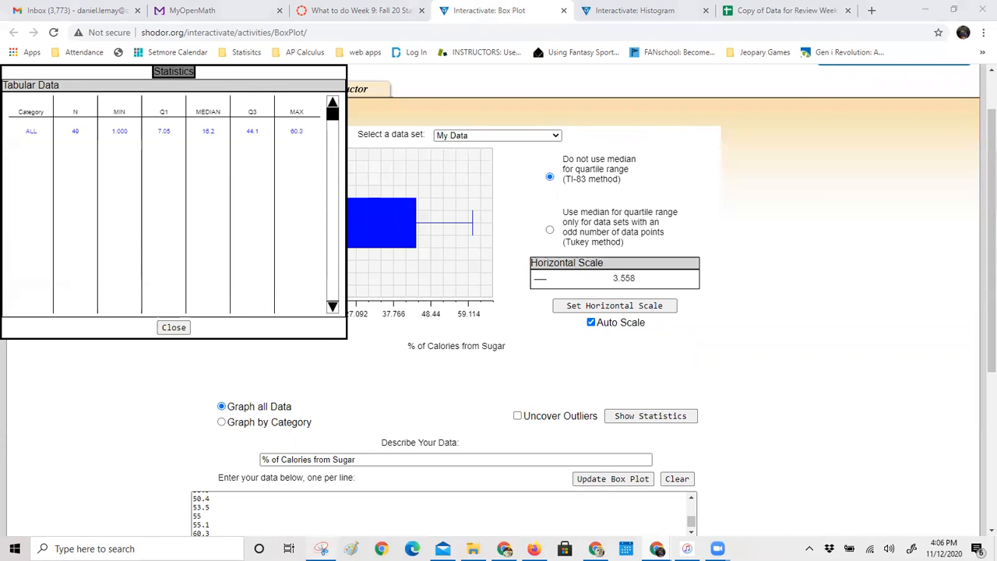
left_click(168, 327)
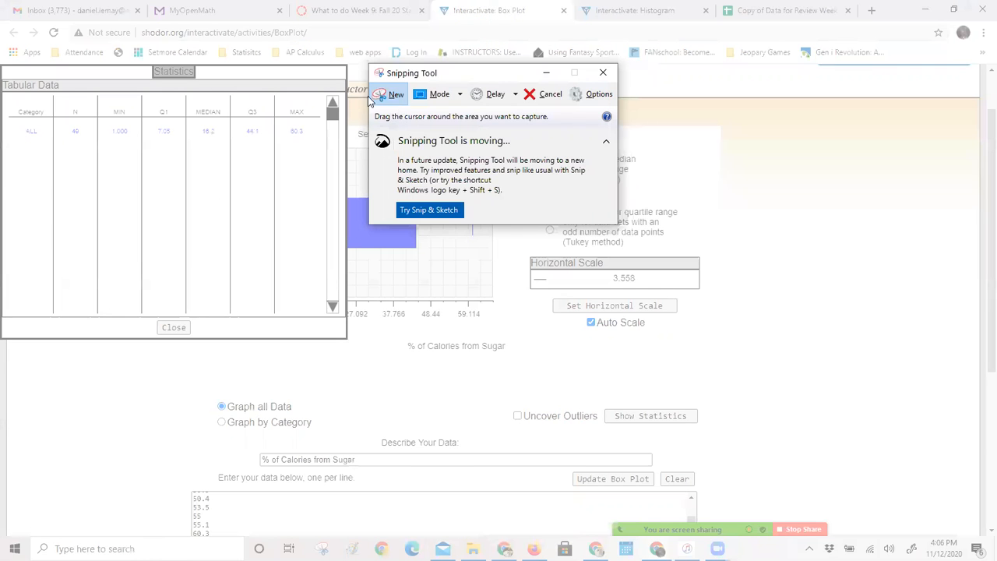
left_click_drag(8, 94, 333, 160)
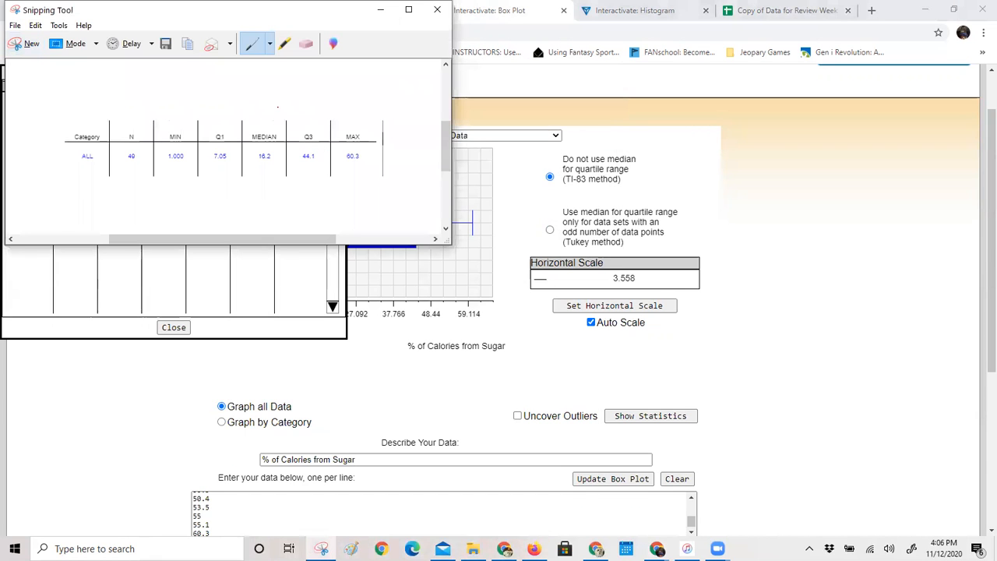
Close the statistics window and place the captured summary table directly beneath the box plot.
left_click_drag(207, 19, 426, 321)
left_click(174, 327)
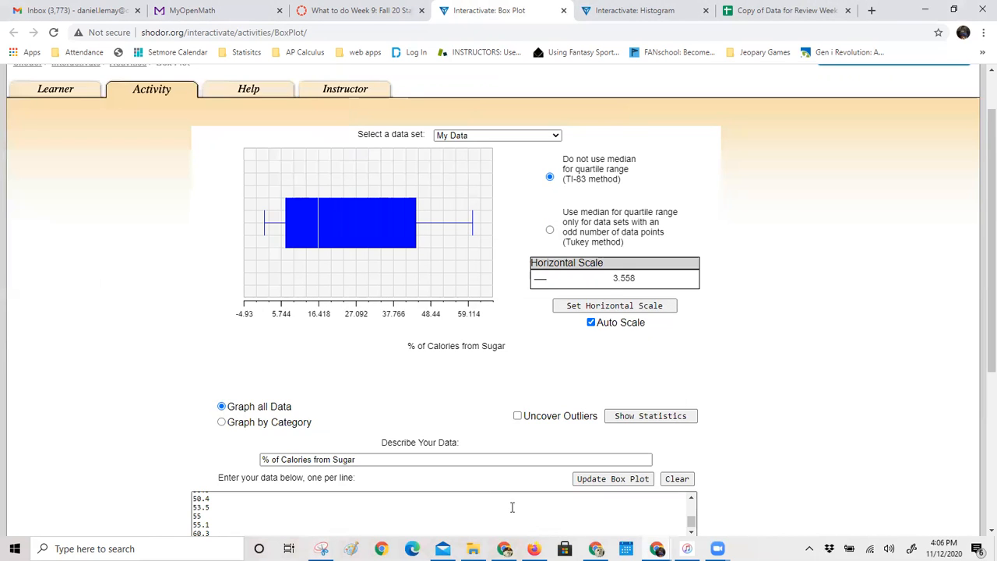
left_click(320, 548)
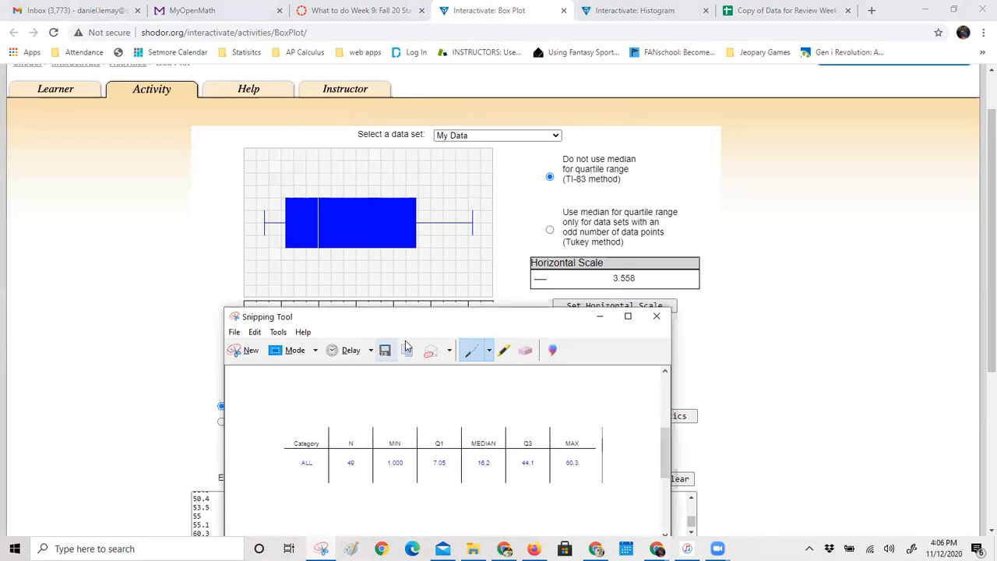
left_click_drag(411, 326, 349, 294)
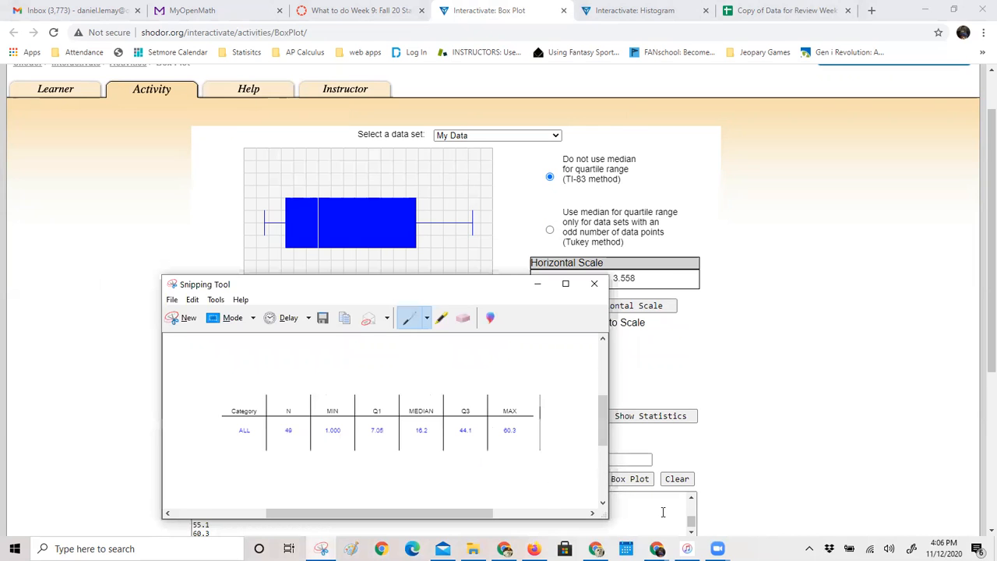
Draw red lines linking MIN, Q1, MEDIAN, Q3 and MAX in the captured table to their positions on the box plot.
key("alt+Tab")
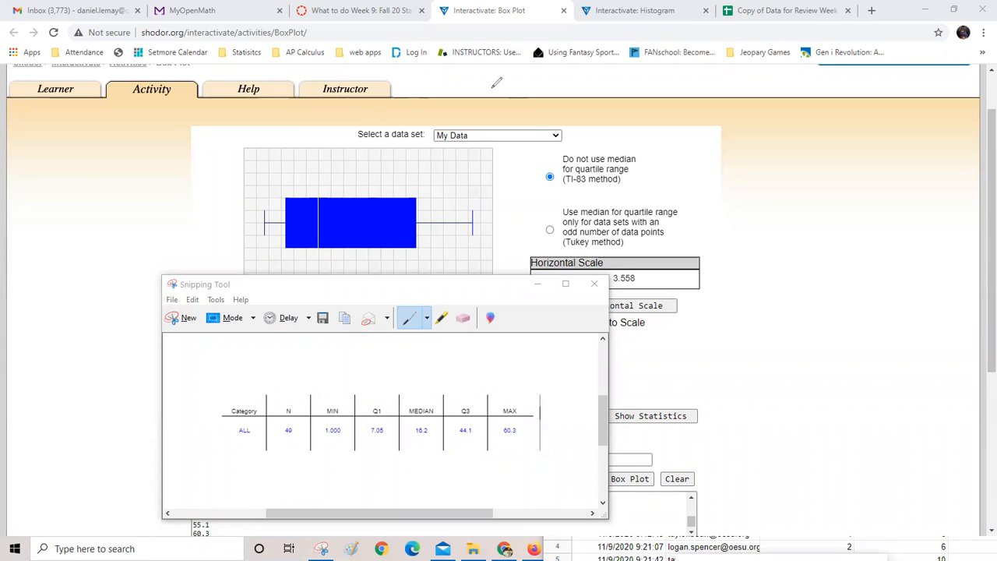
mouse_move(311, 357)
left_mouse_down()
mouse_move(335, 400)
mouse_move(279, 282)
left_mouse_up()
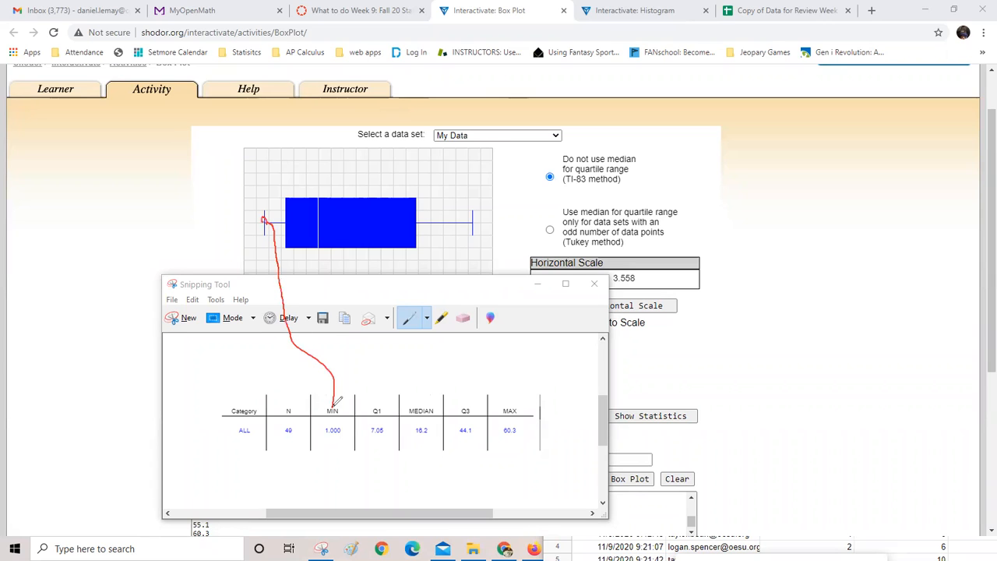
left_click_drag(327, 294, 380, 405)
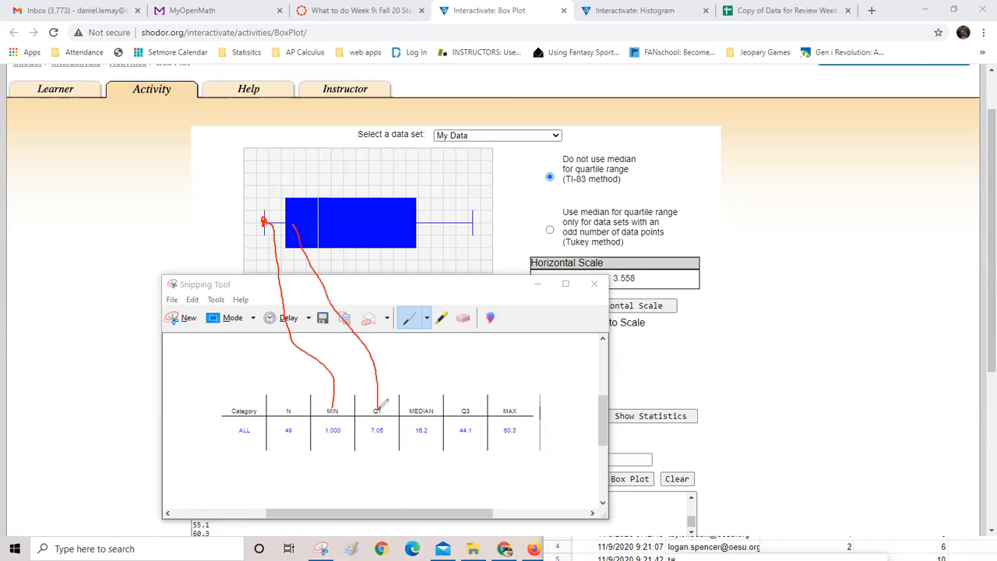
mouse_move(426, 401)
left_mouse_down()
mouse_move(393, 282)
mouse_move(355, 240)
left_mouse_up()
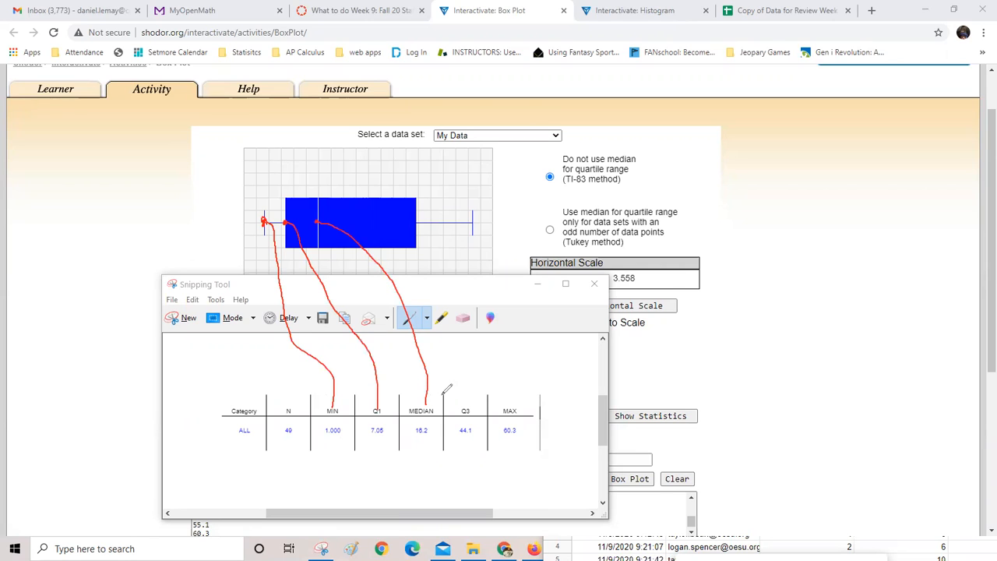
left_click_drag(467, 376, 446, 316)
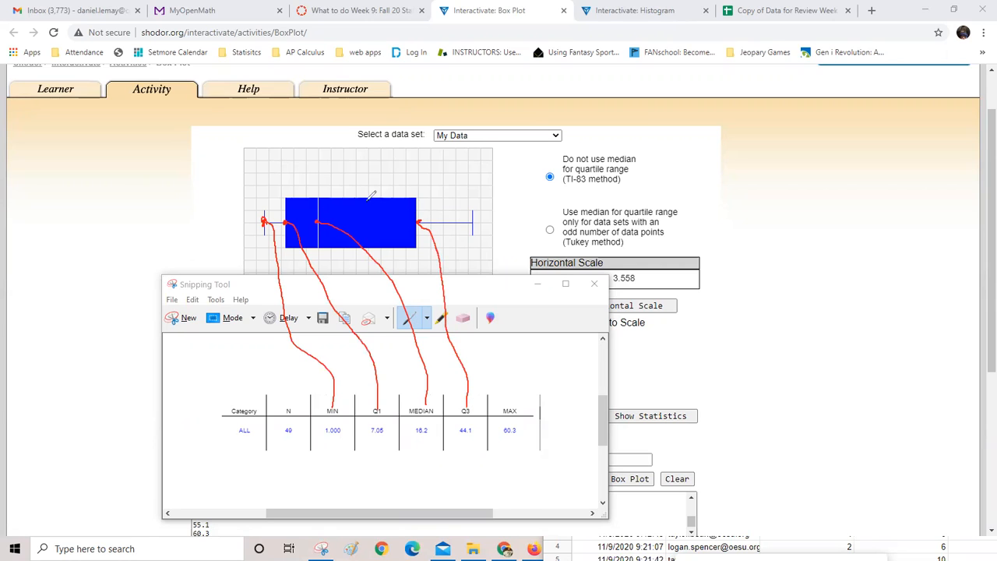
left_click_drag(521, 405, 473, 224)
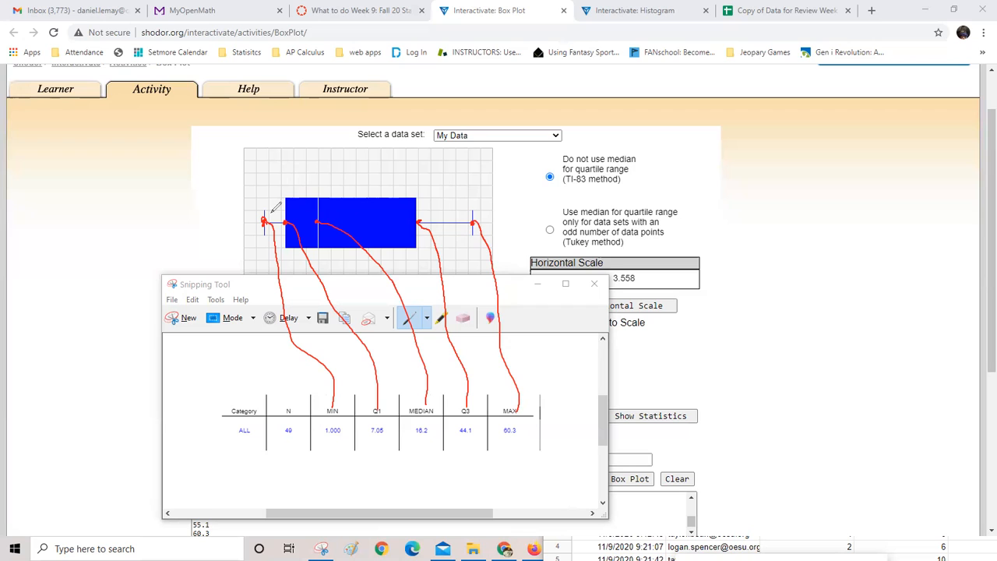
Label each of the four sections of the box plot "25%" in red handwriting.
left_click_drag(274, 207, 273, 190)
mouse_move(260, 169)
left_mouse_down()
mouse_move(282, 164)
mouse_move(285, 175)
left_mouse_up()
left_click_drag(349, 456, 353, 446)
mouse_move(302, 189)
left_mouse_down()
mouse_move(299, 201)
mouse_move(331, 164)
mouse_move(325, 176)
left_mouse_up()
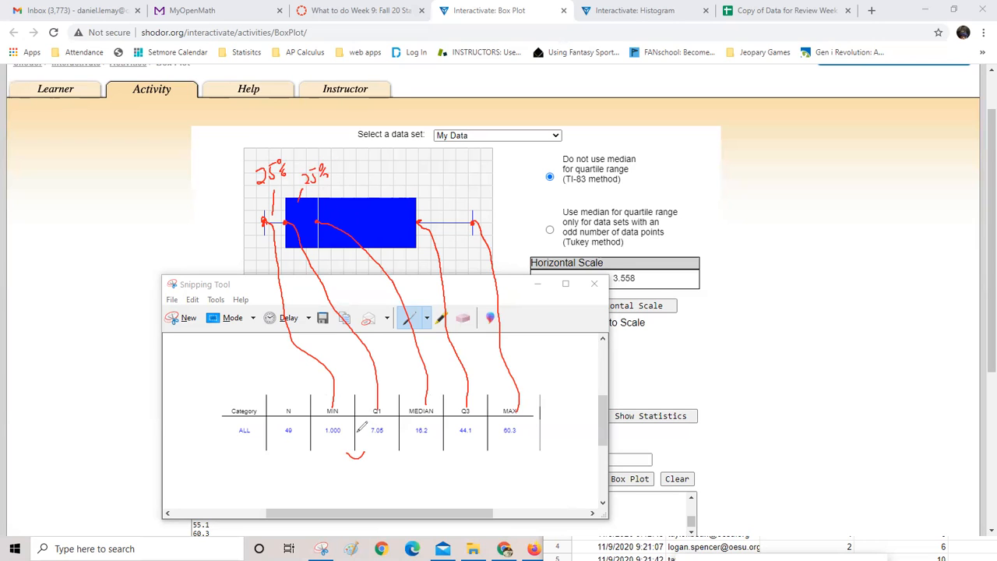
mouse_move(360, 188)
left_mouse_down()
mouse_move(375, 197)
mouse_move(385, 184)
mouse_move(383, 201)
left_mouse_up()
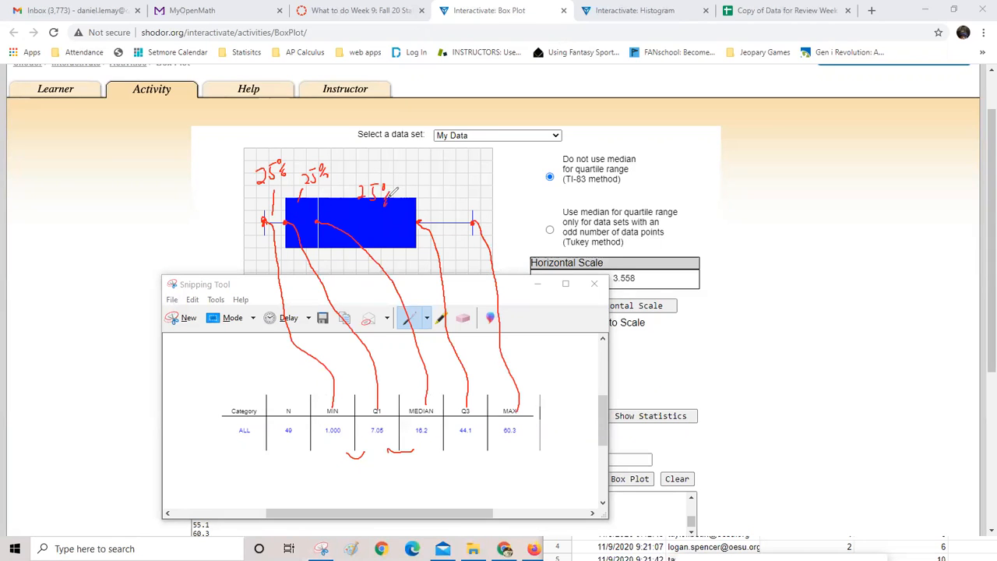
mouse_move(440, 210)
left_mouse_down()
mouse_move(466, 196)
mouse_move(469, 208)
left_mouse_up()
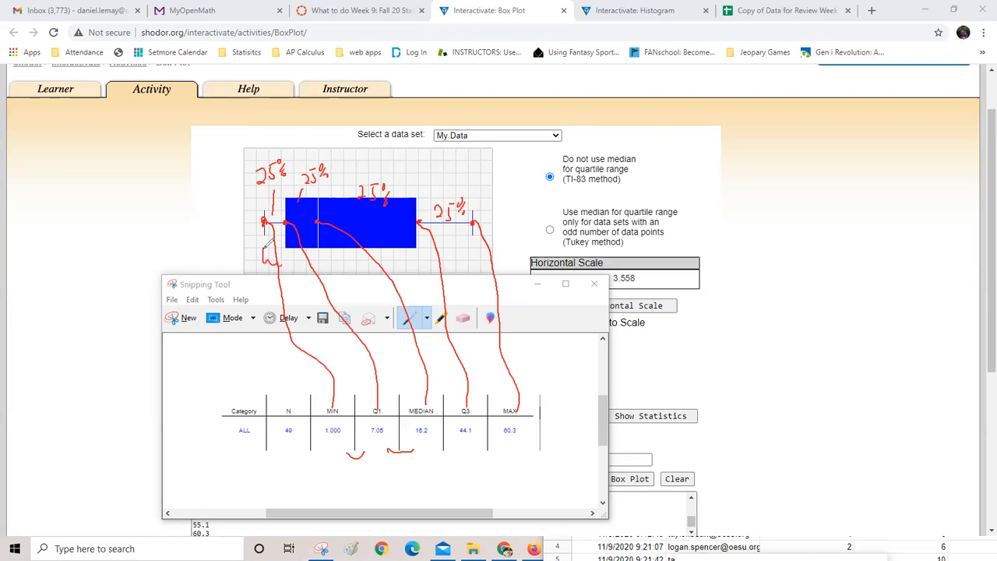
Bracket the ranges on either side of the median beneath the box plot and write "Right Skewed" beside the plot.
left_click_drag(370, 263, 492, 255)
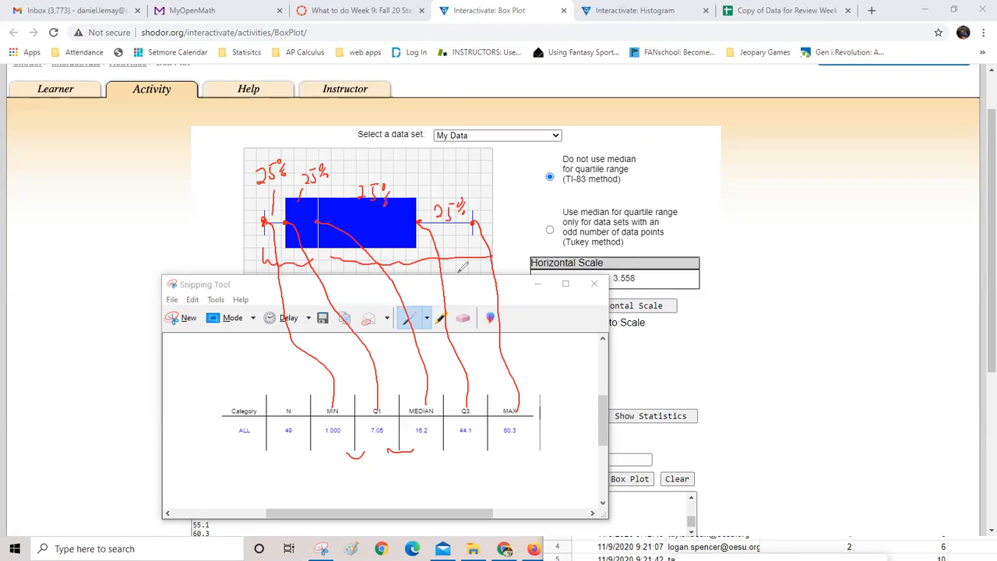
mouse_move(80, 151)
left_mouse_down()
mouse_move(98, 156)
mouse_move(122, 142)
mouse_move(144, 168)
mouse_move(111, 170)
mouse_move(111, 185)
mouse_move(178, 187)
left_mouse_up()
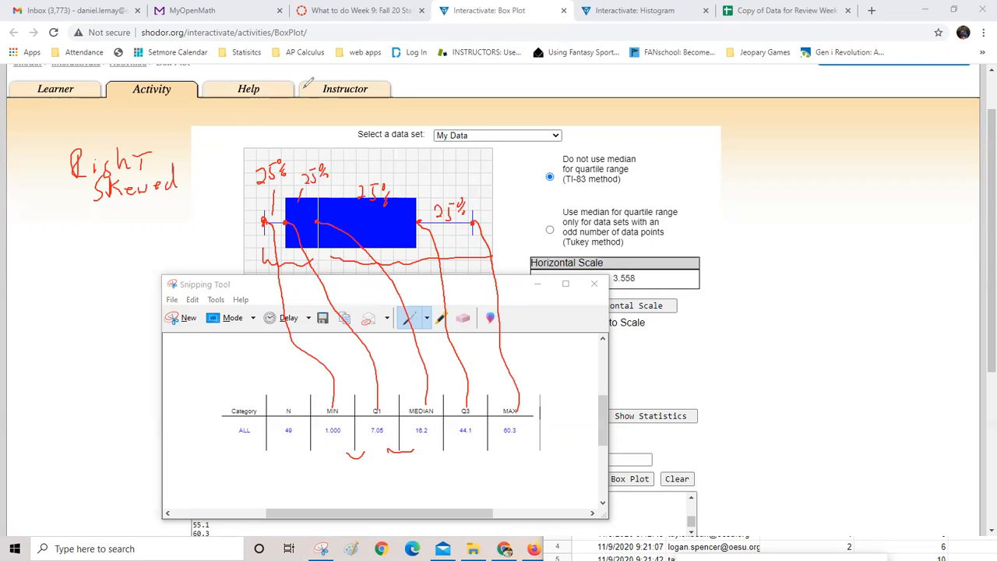
Erase all the drawn annotations and minimize the captured summary table.
key("e")
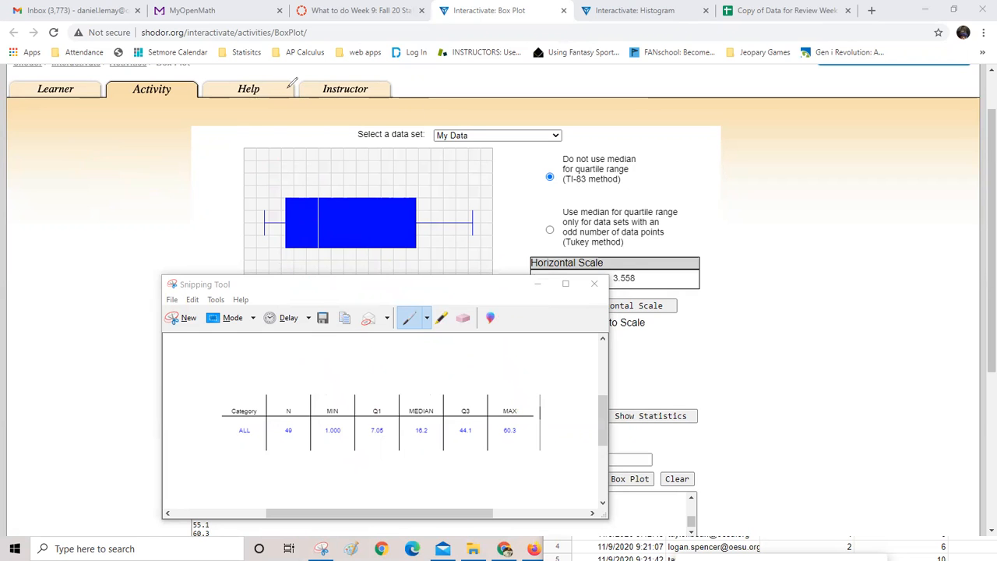
left_click(537, 284)
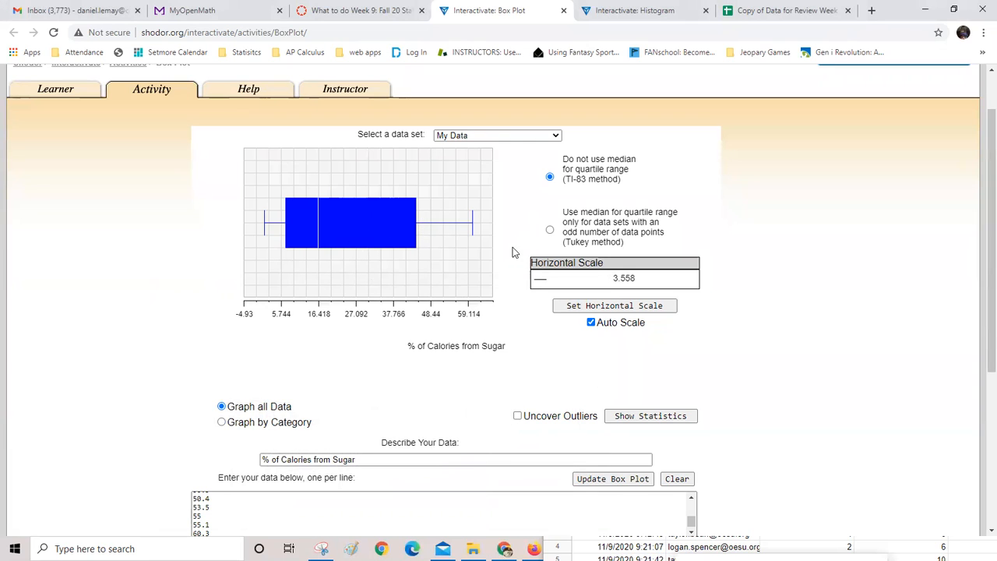
Turn on Uncover Outliers and update the box plot, consulting the fences in the cereal spreadsheet in between.
left_click(517, 418)
left_click(768, 17)
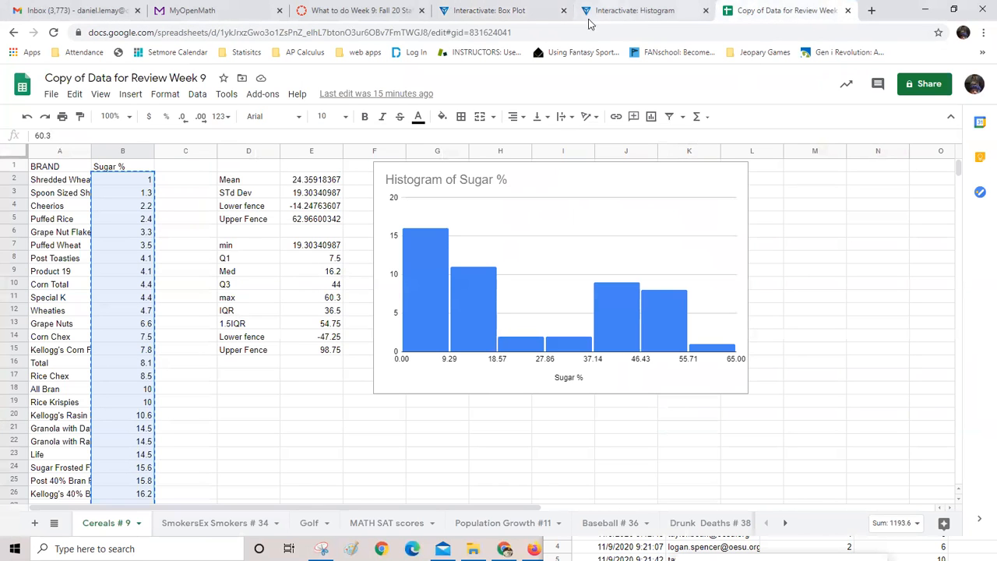
left_click(513, 17)
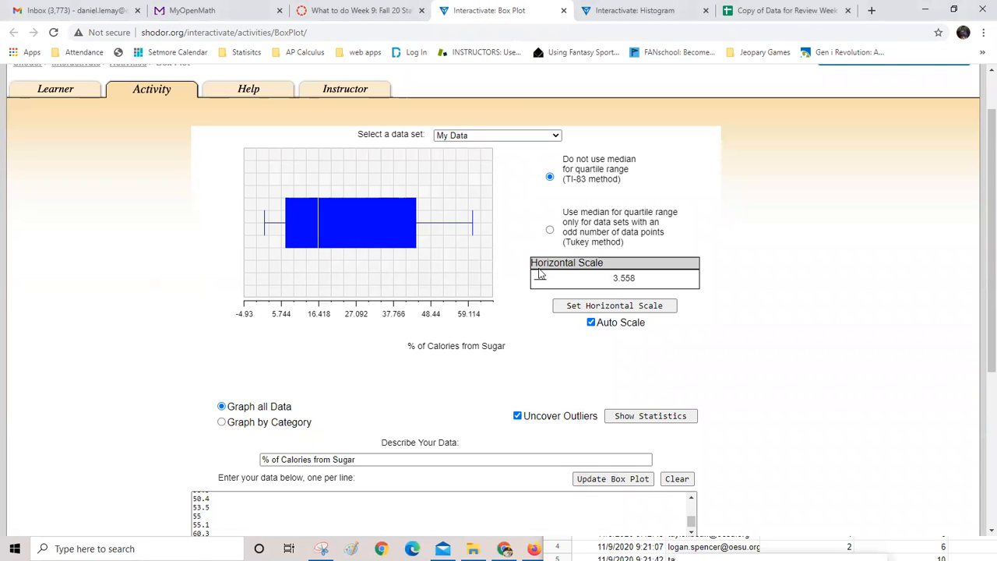
left_click(649, 486)
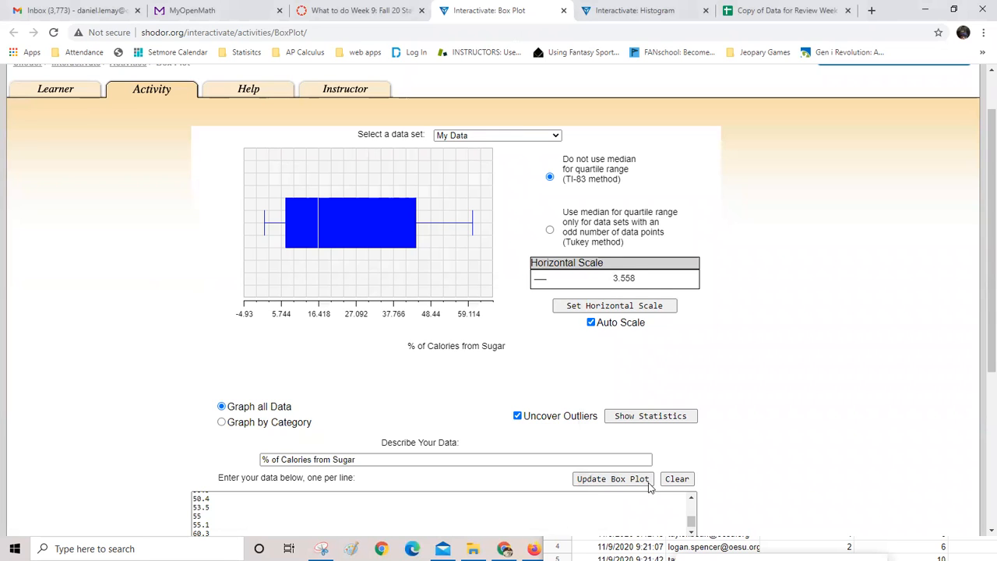